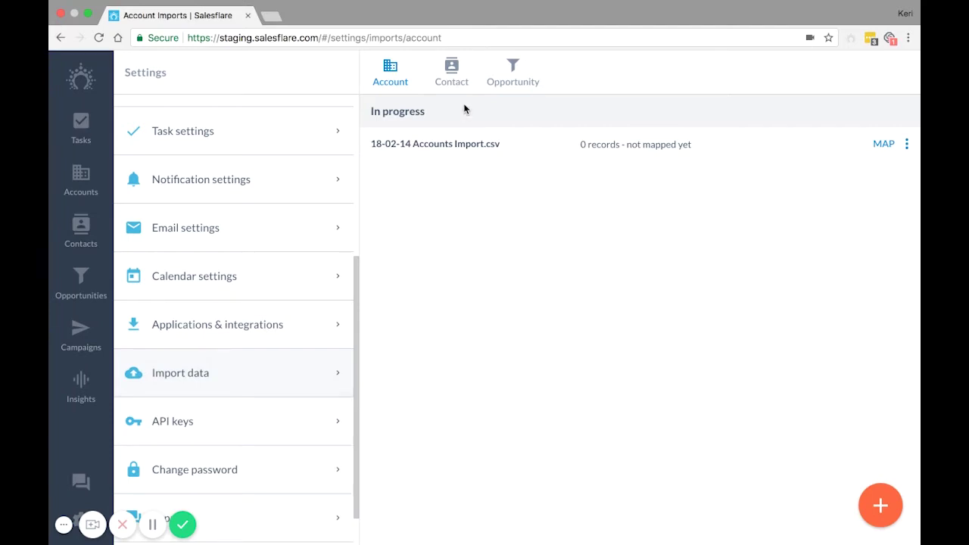
- Look through the account, contact and opportunity import lists in the import data settings
click(451, 69)
click(533, 78)
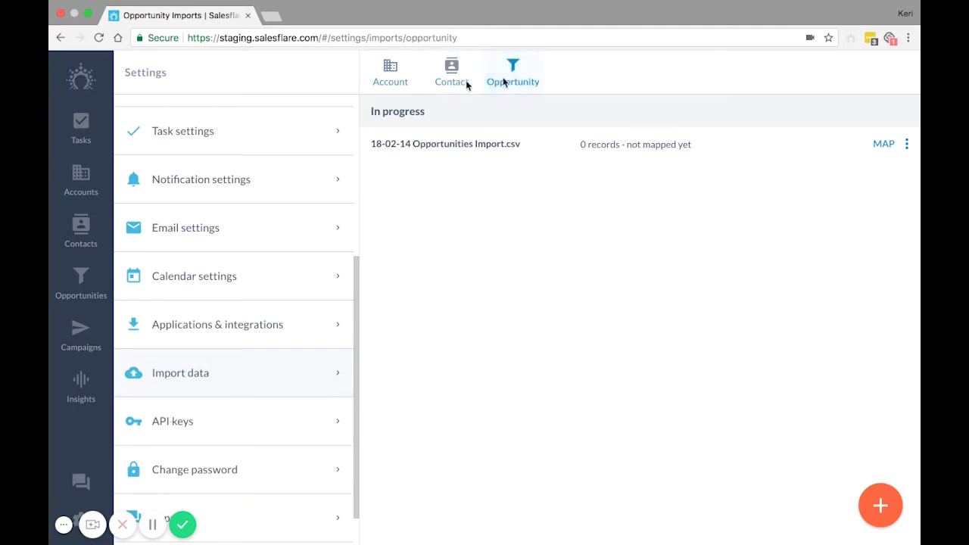
click(390, 68)
click(871, 498)
click(870, 498)
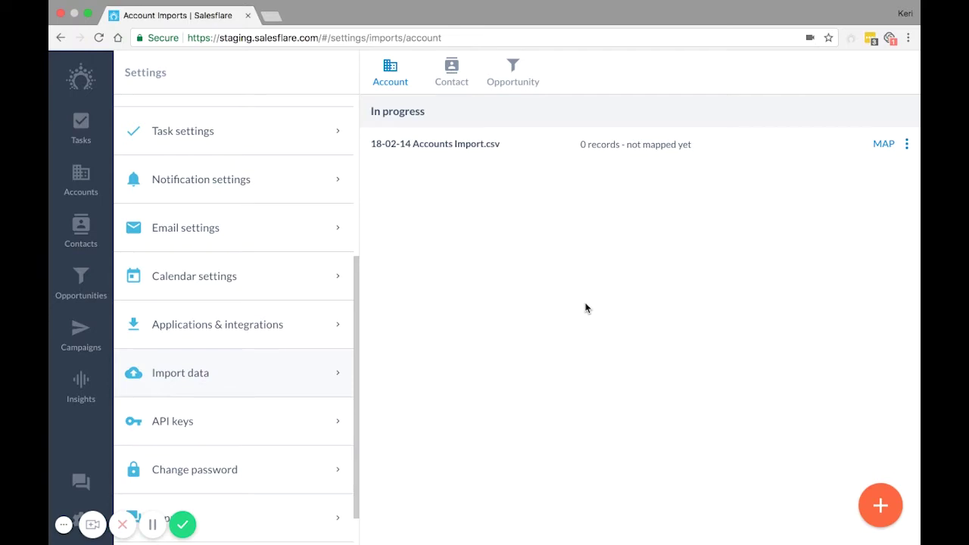
click(448, 82)
click(508, 78)
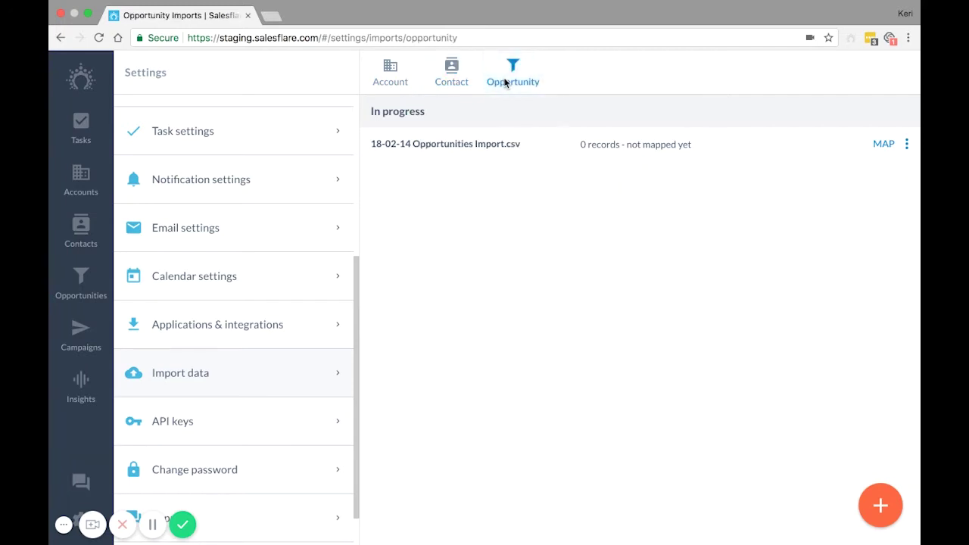
click(398, 77)
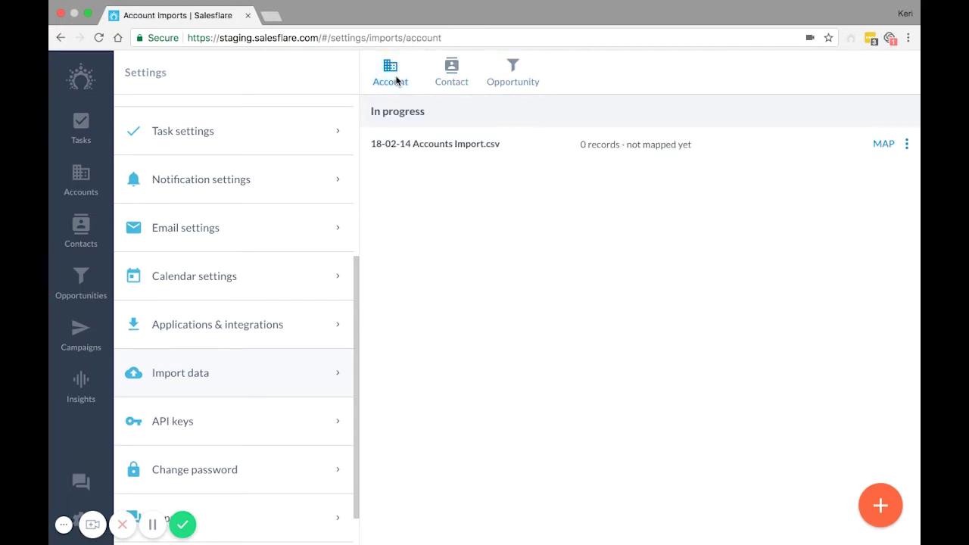
click(450, 71)
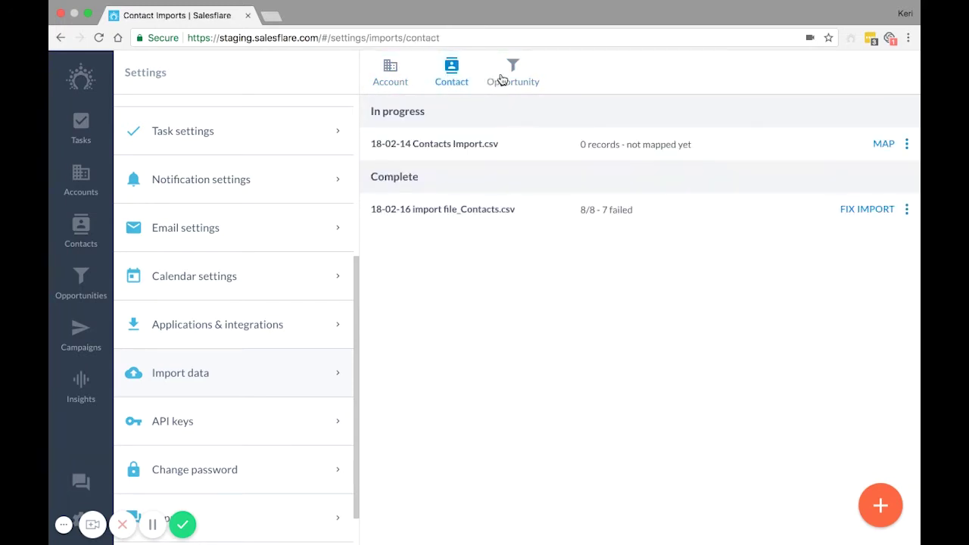
click(502, 70)
click(402, 80)
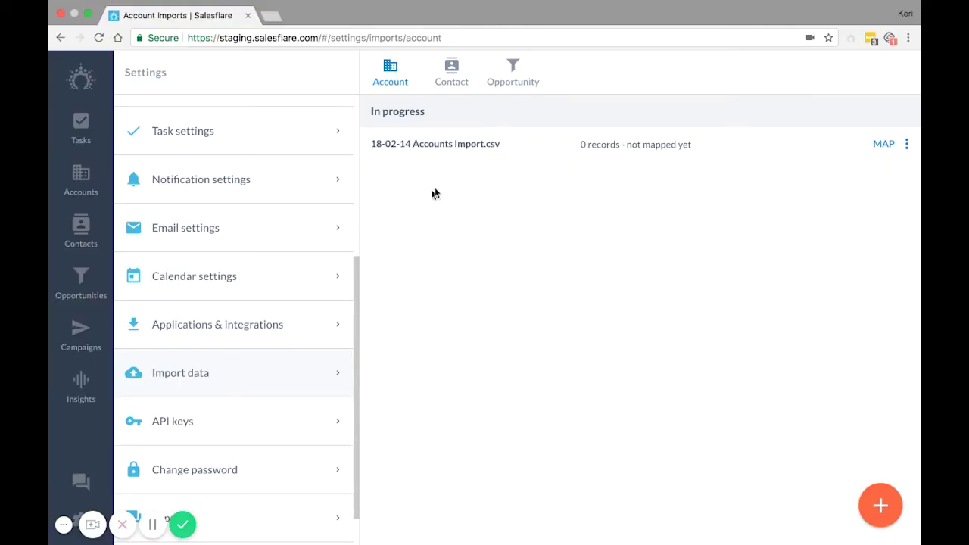
- Open the mapping of 18-02-14 Accounts Import.csv, check the field options for the Name column, and close the mapping
click(883, 144)
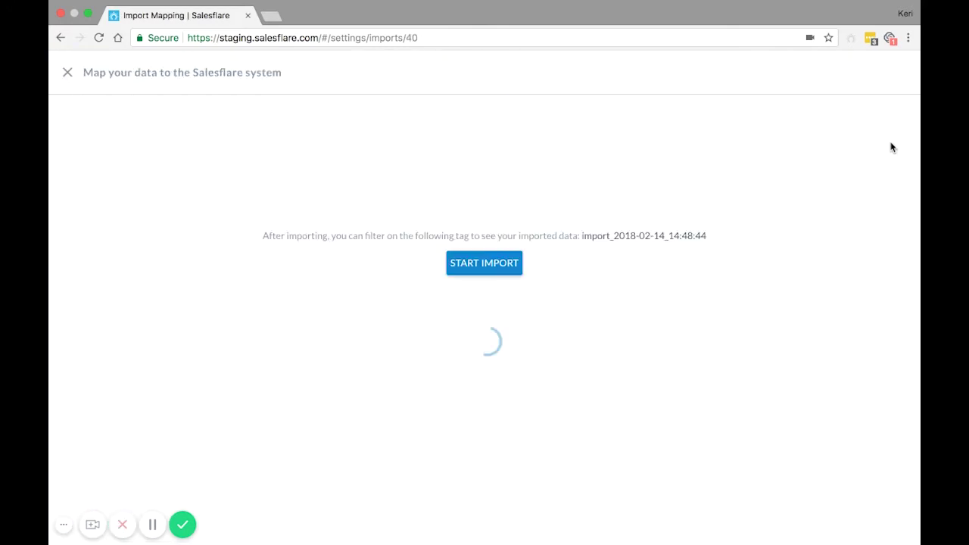
click(432, 144)
click(434, 144)
click(242, 144)
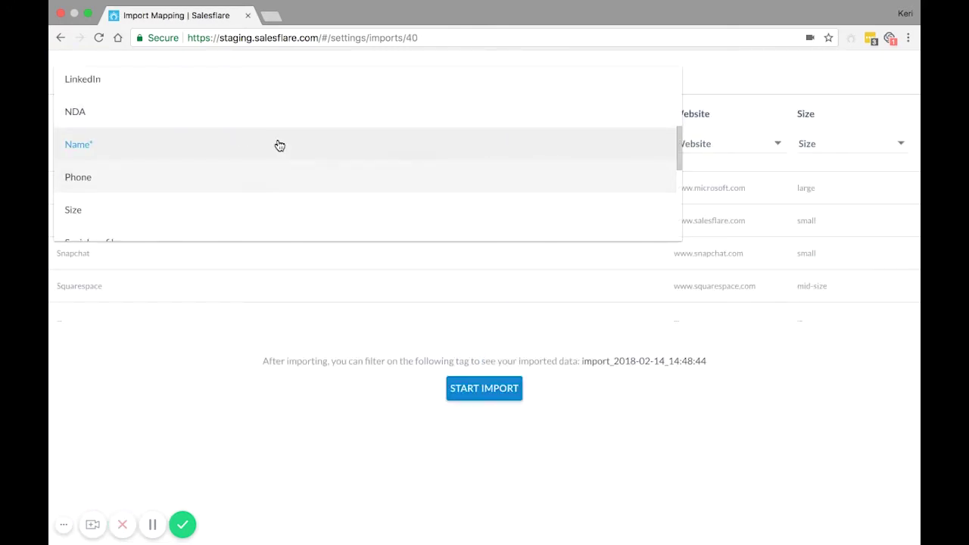
click(273, 141)
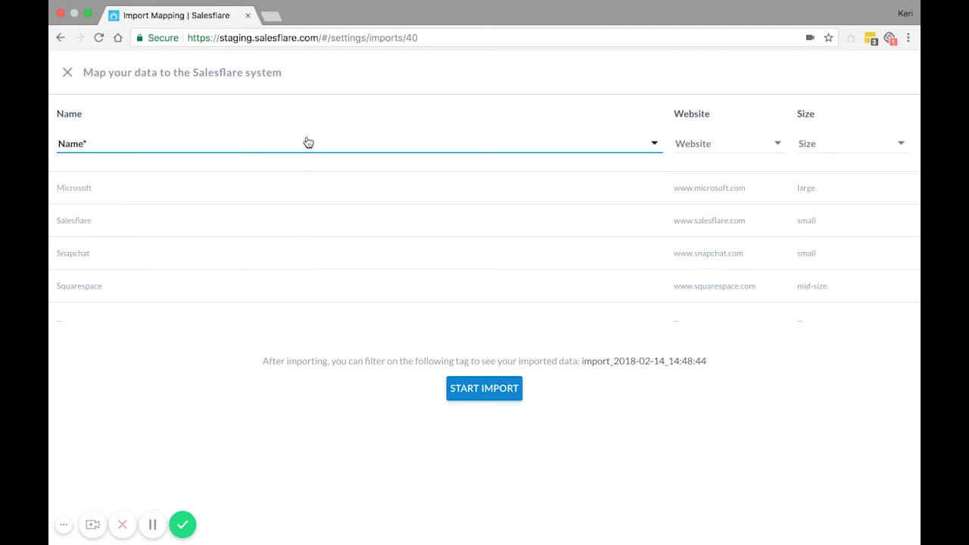
click(68, 72)
- Examine the standard fields for accounts, contacts and opportunities in the field customization settings
click(206, 347)
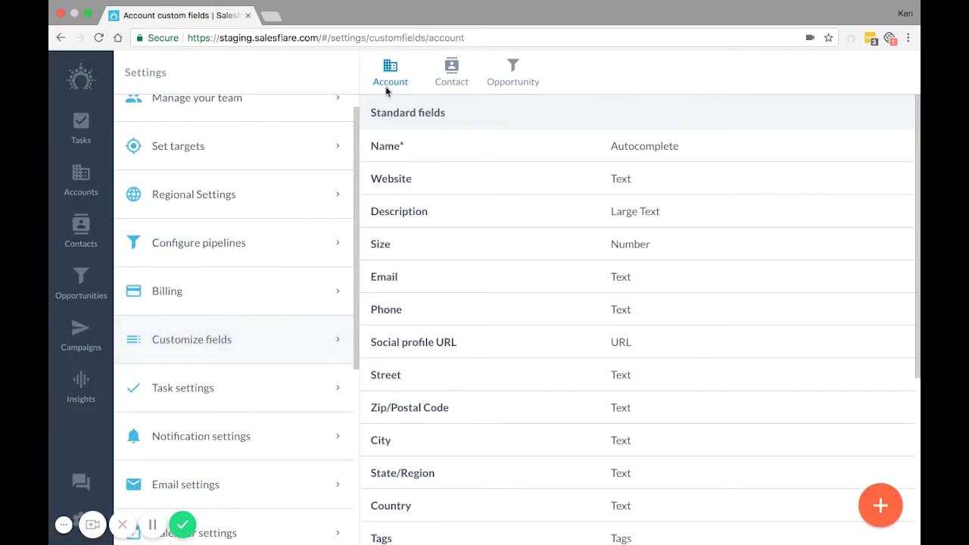
click(458, 78)
click(509, 79)
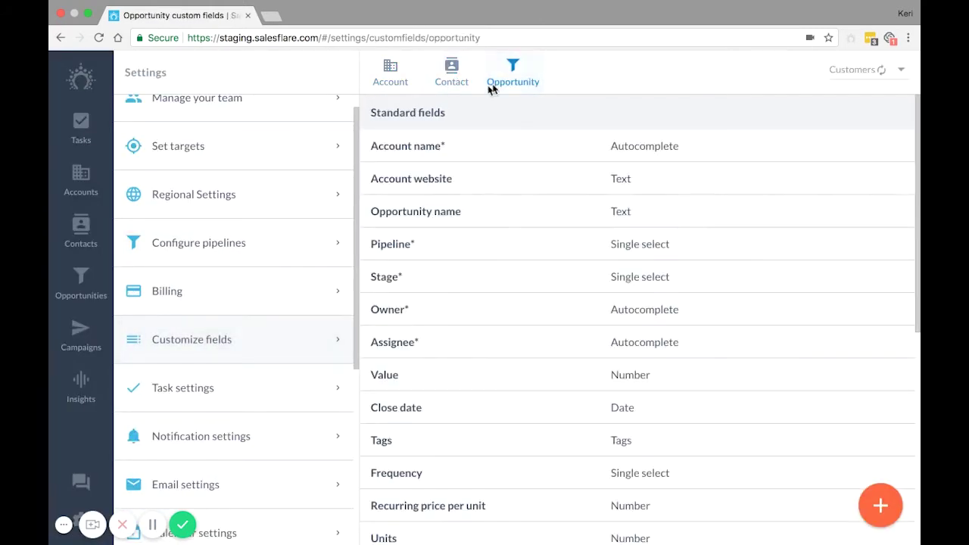
click(399, 82)
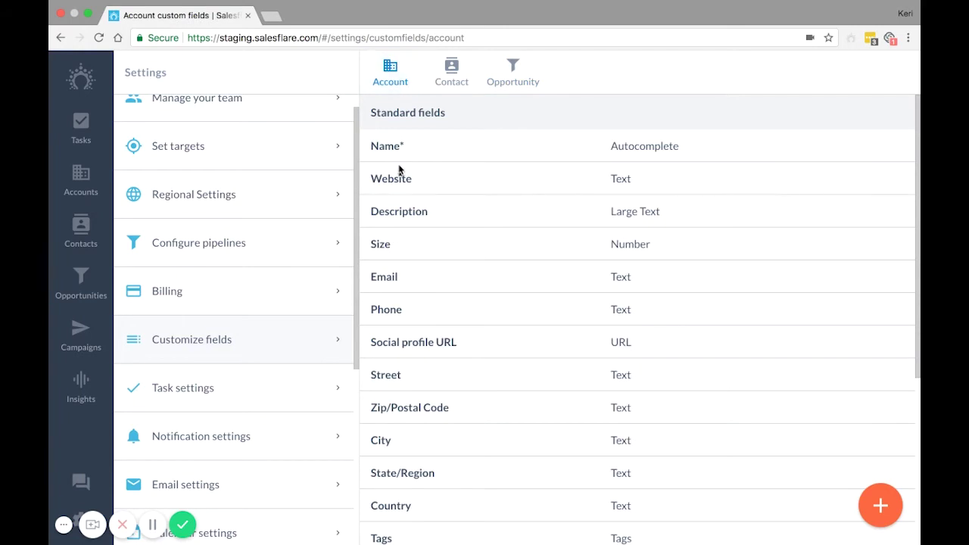
click(452, 78)
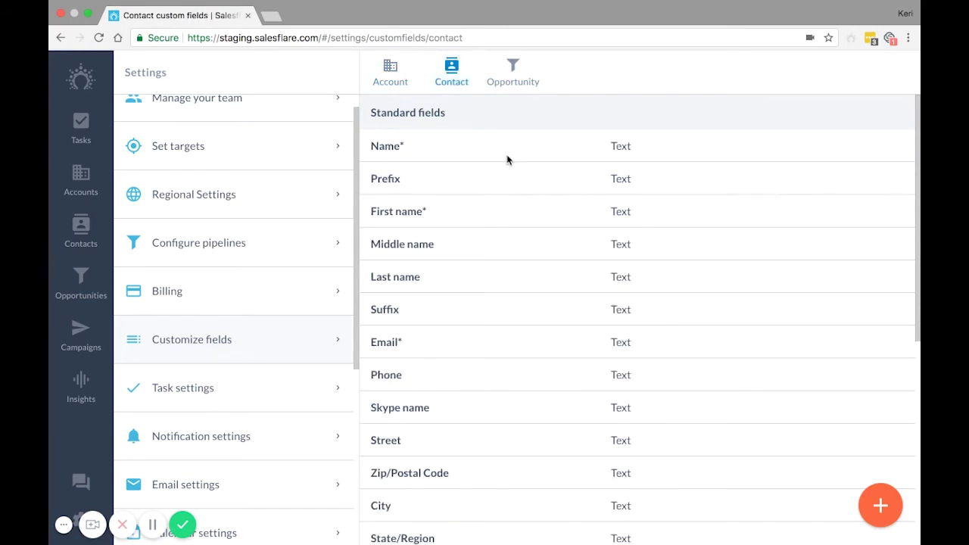
click(527, 78)
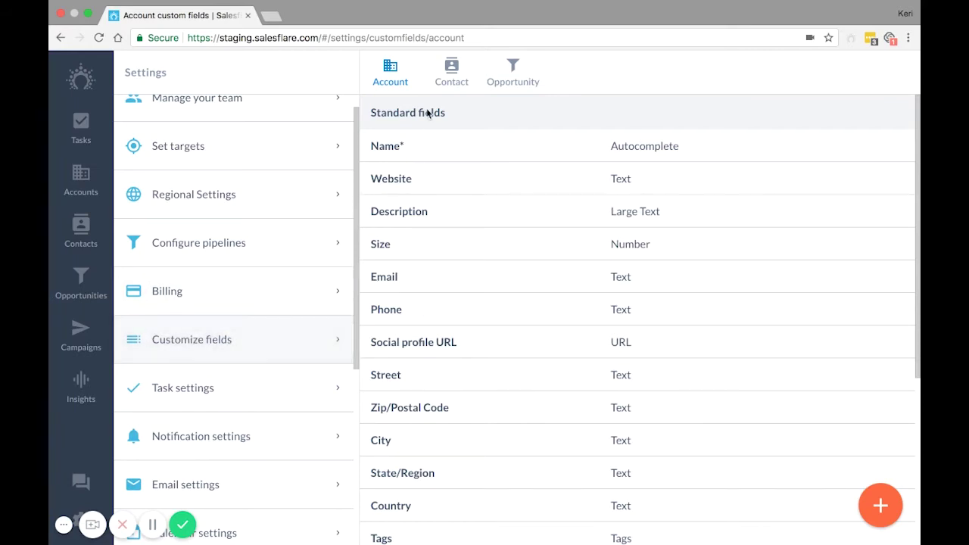
click(451, 73)
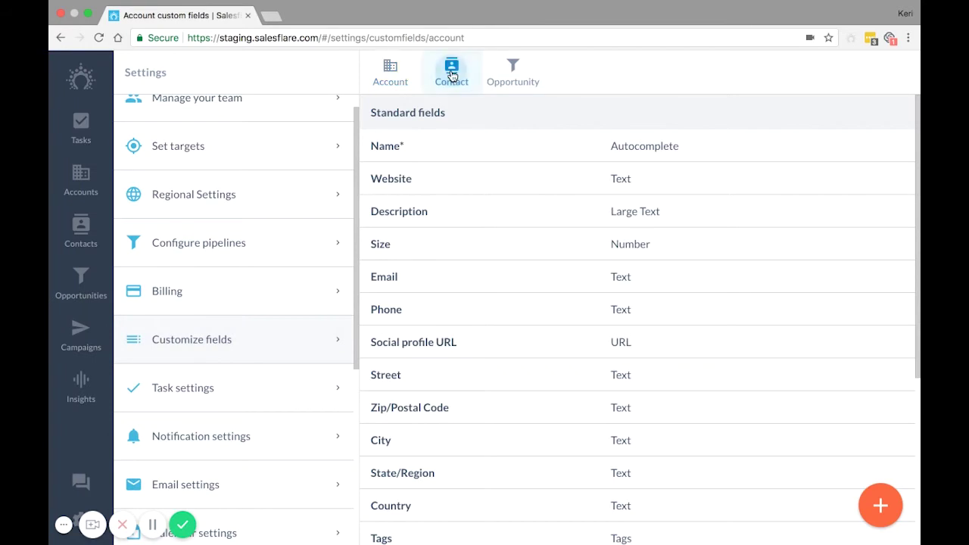
click(513, 74)
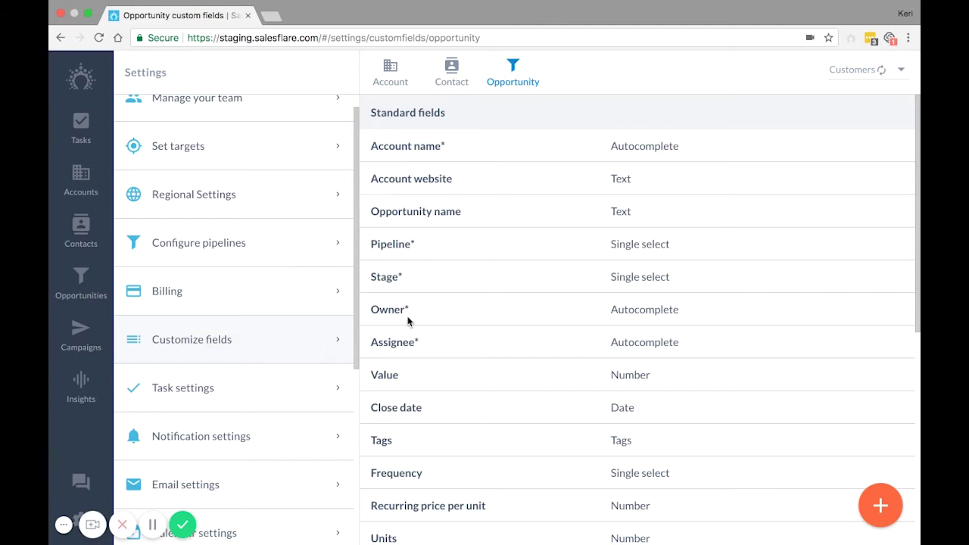
click(311, 355)
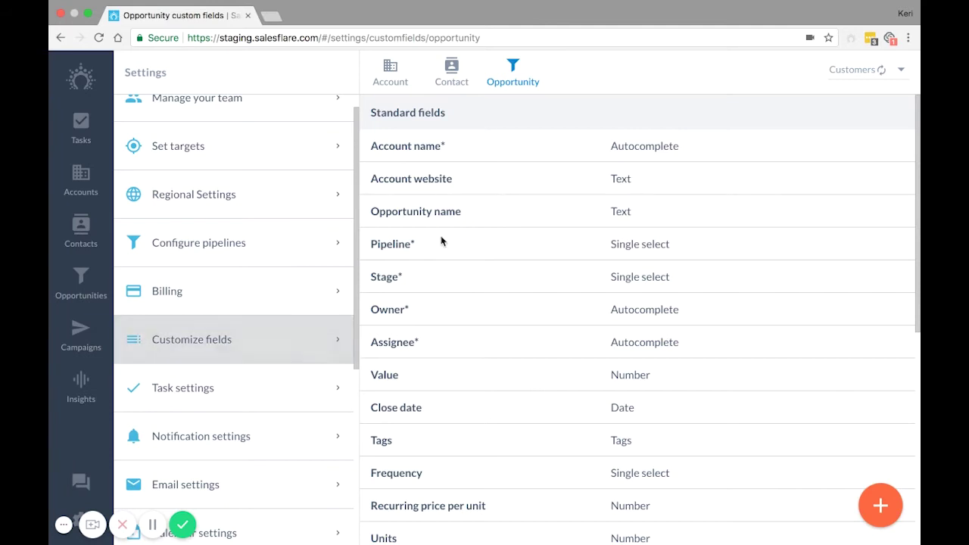
click(519, 76)
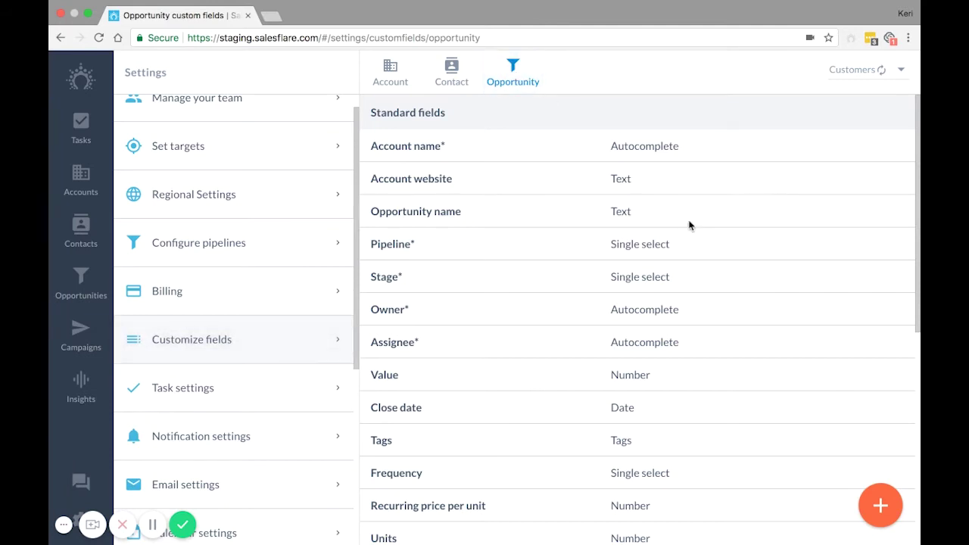
- Add a custom opportunity field named Notes
click(877, 512)
click(480, 164)
text(Notes)
click(413, 283)
click(340, 310)
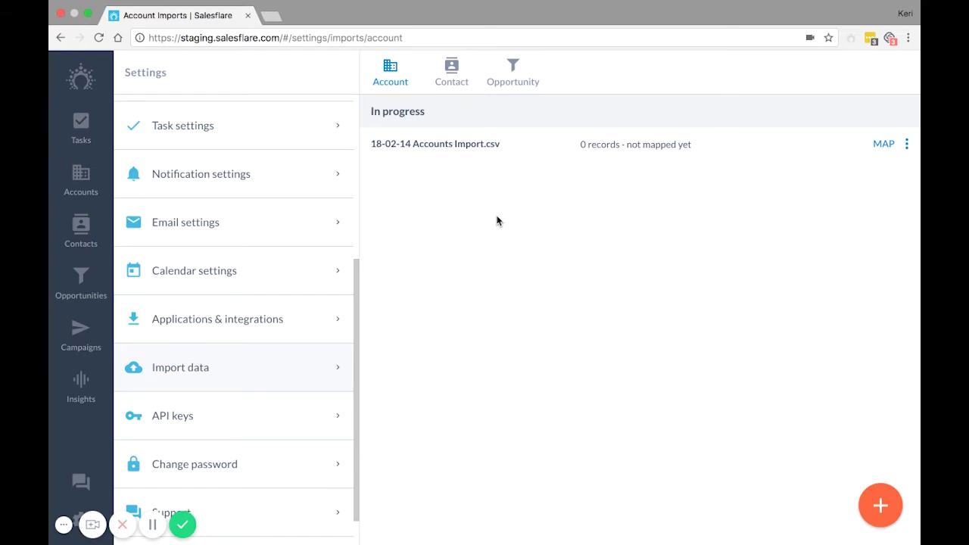
- Check the opportunity imports and view the customer contacts and My contacts lists
click(510, 70)
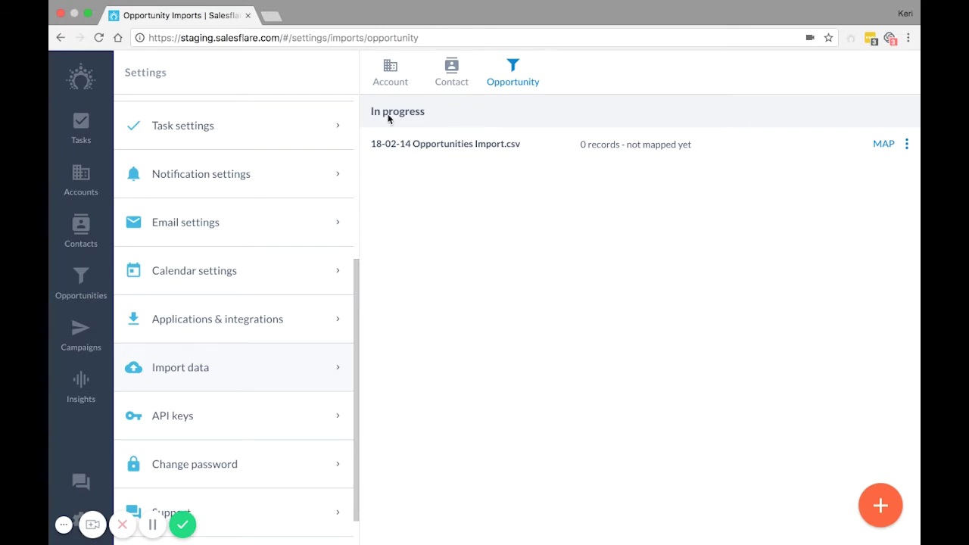
click(79, 241)
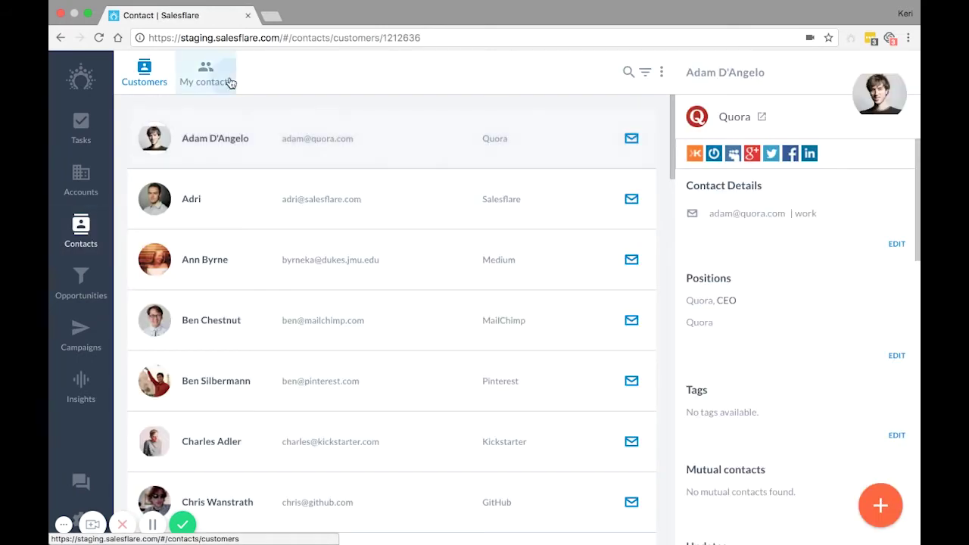
click(229, 81)
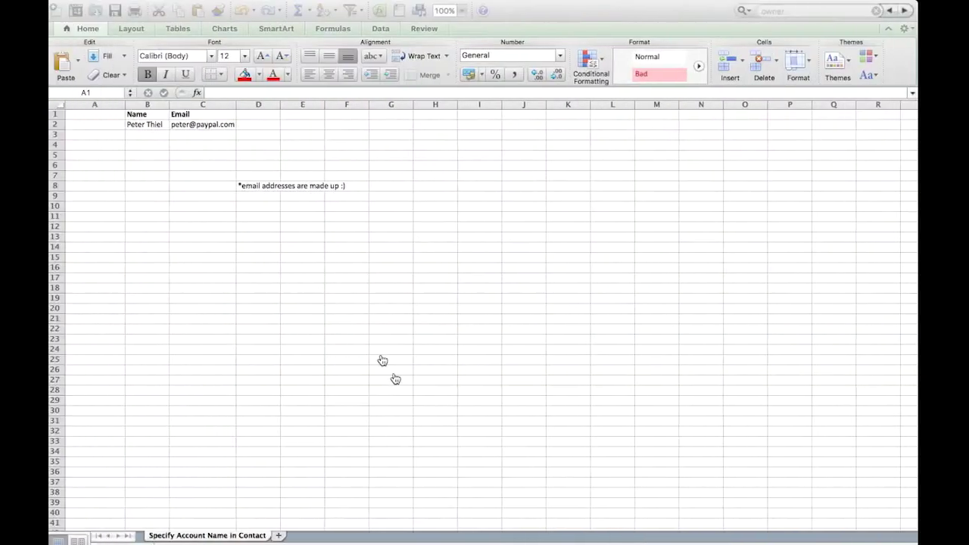
- In the Excel contact sheet, enter the header Account Name in A1 and PayPal in A2
click(100, 115)
text(Accou)
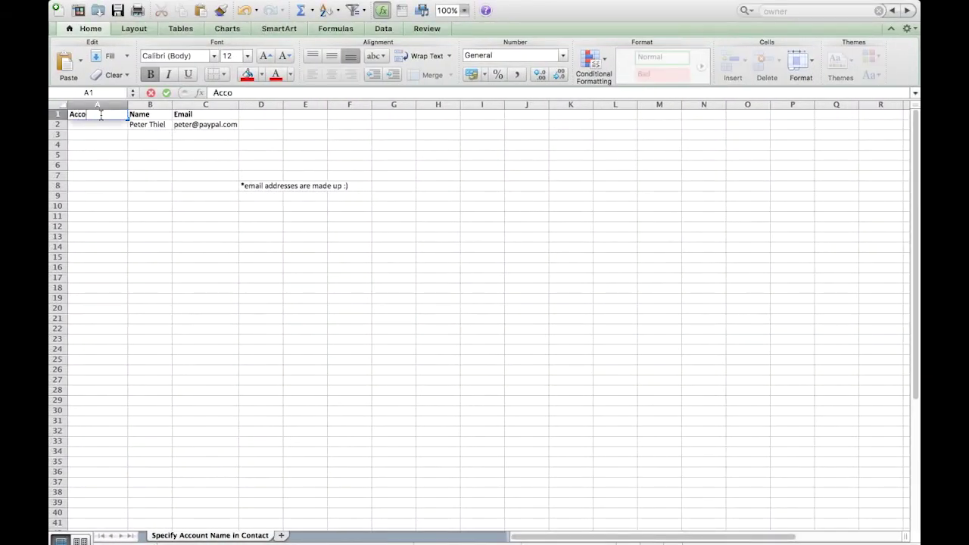
text(nt Name)
key(Return)
text(PayP)
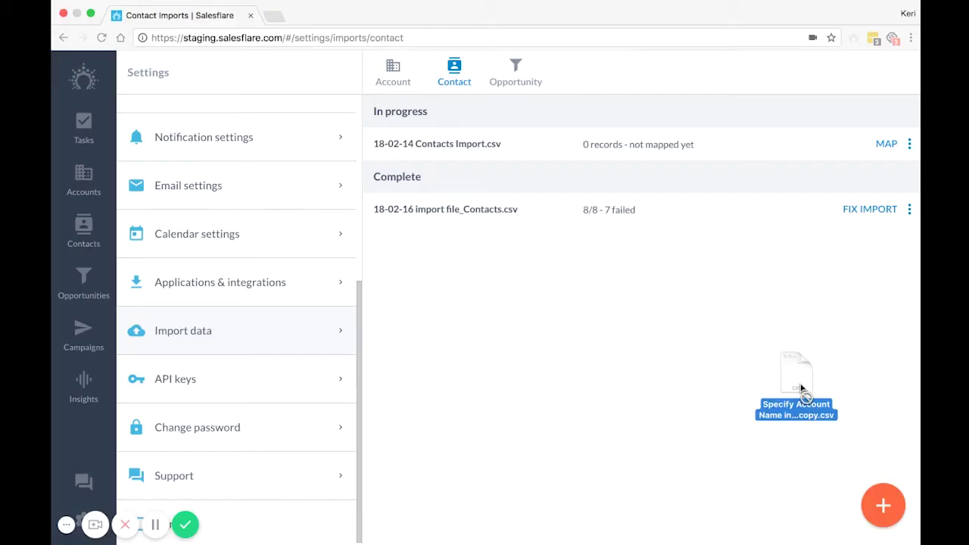
- Back in Salesflare, upload the Specify Account Name in Contact CSV file as a contact import and start the import
drag(803, 389, 669, 318)
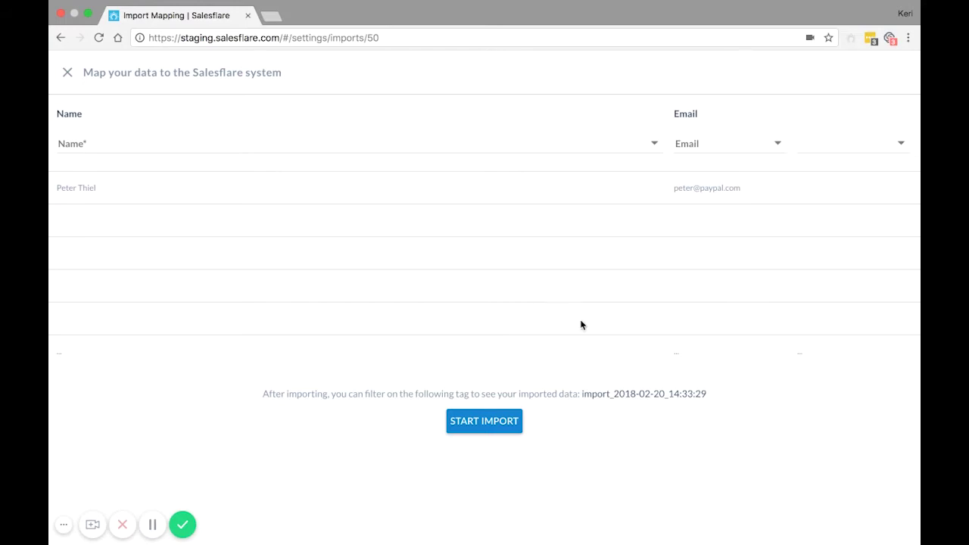
click(492, 422)
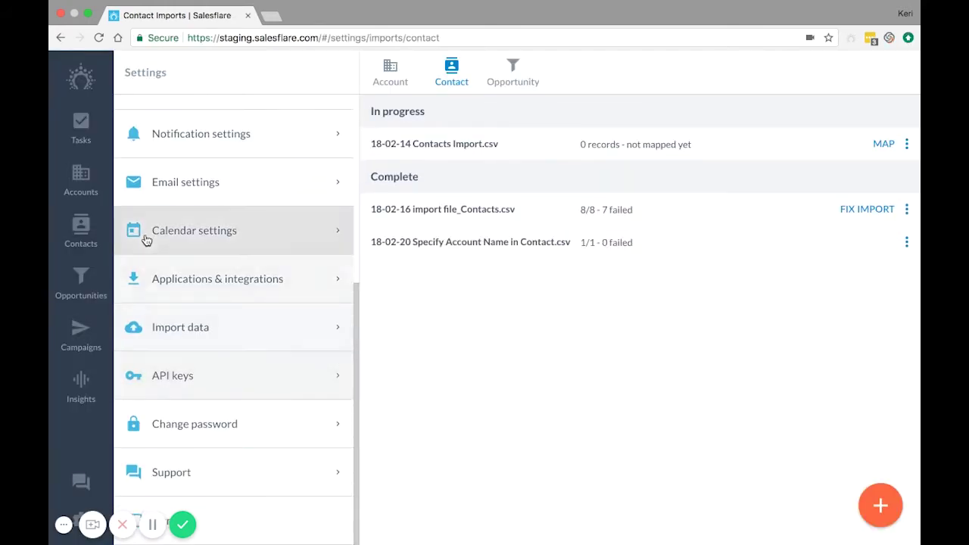
- Open the accounts and review the timeline of the PayPal account
click(58, 184)
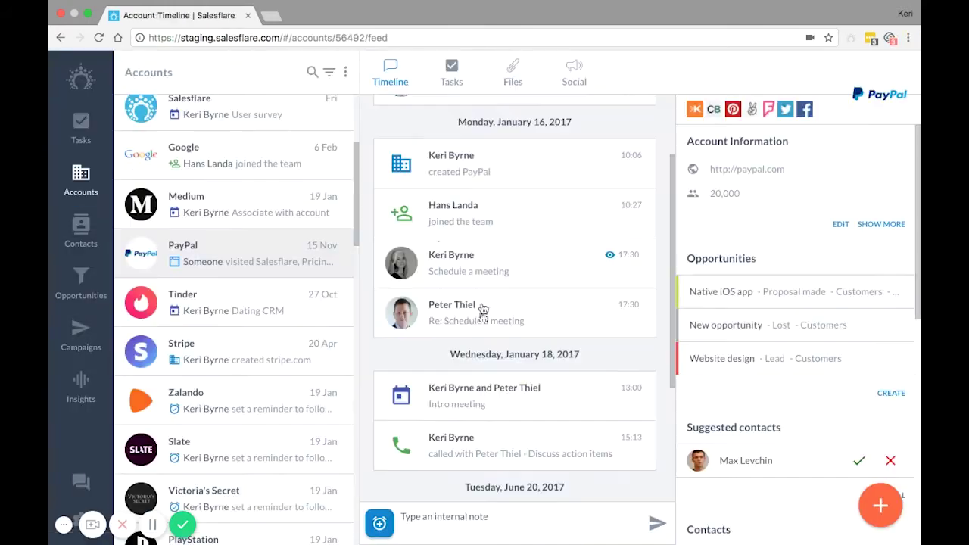
scroll(464, 241, up, 3)
scroll(463, 241, down, 8)
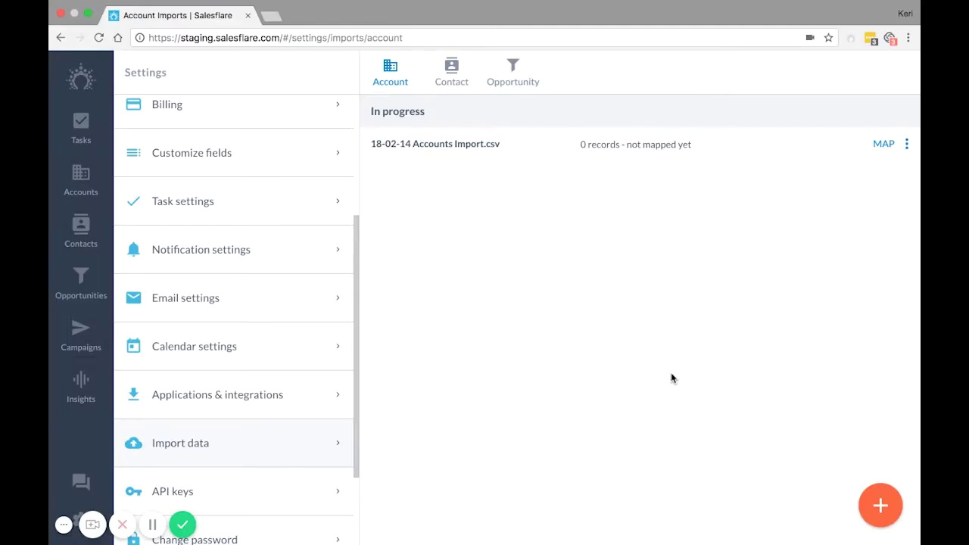
- Look over the contact, opportunity and account imports in the import data settings
click(451, 72)
click(518, 71)
click(383, 82)
- Open the existing PayPal account from the accounts list and expand its full account information
click(81, 182)
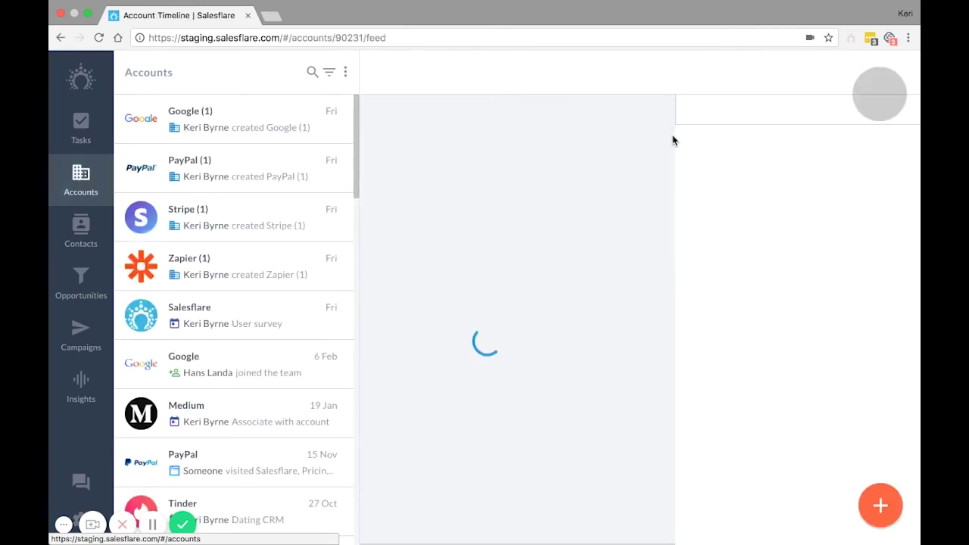
scroll(273, 307, down, 5)
click(250, 220)
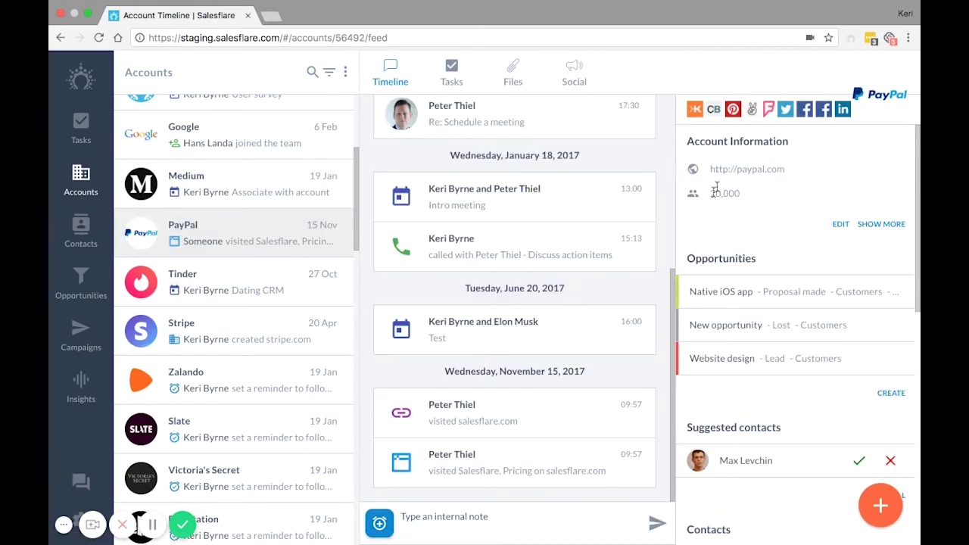
click(883, 224)
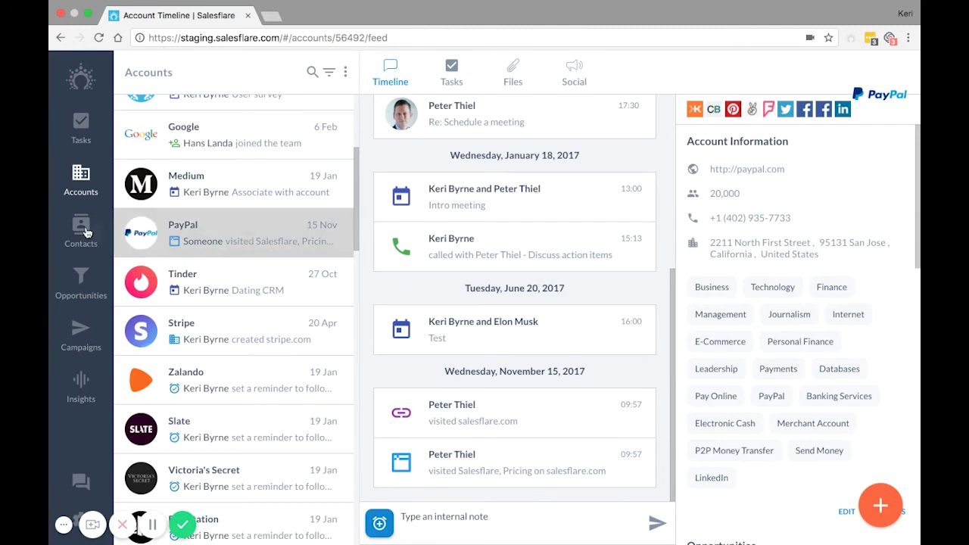
- View the contacts and opportunities sections, and check the contact and account import lists
click(66, 229)
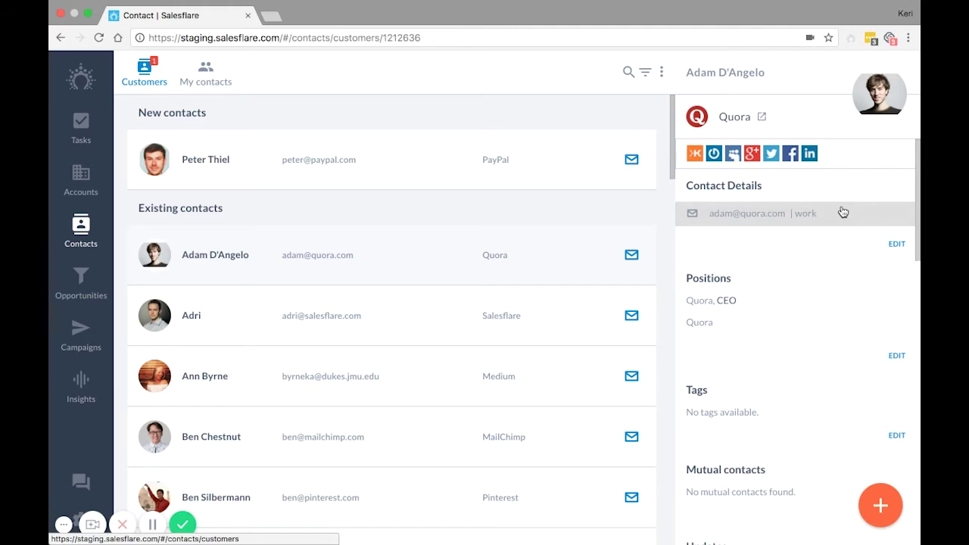
click(61, 284)
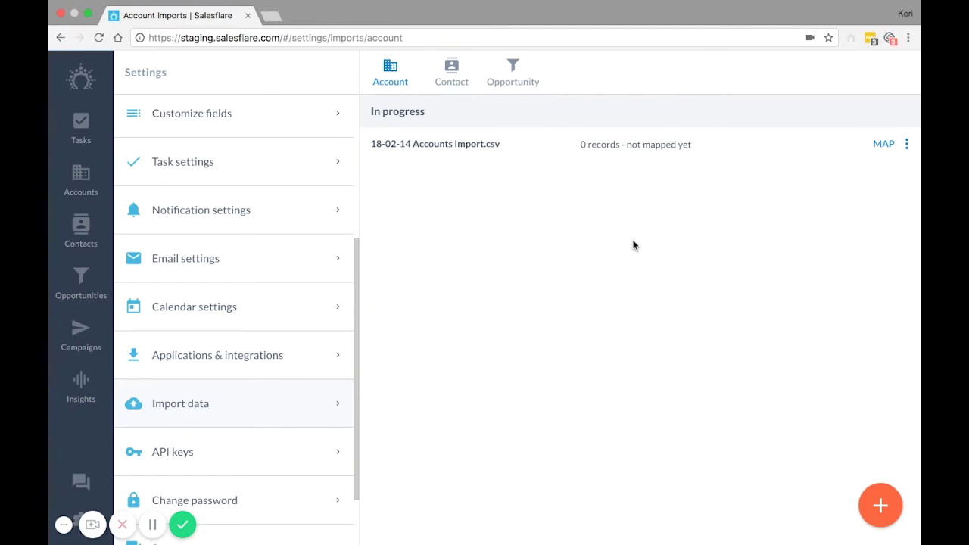
click(458, 81)
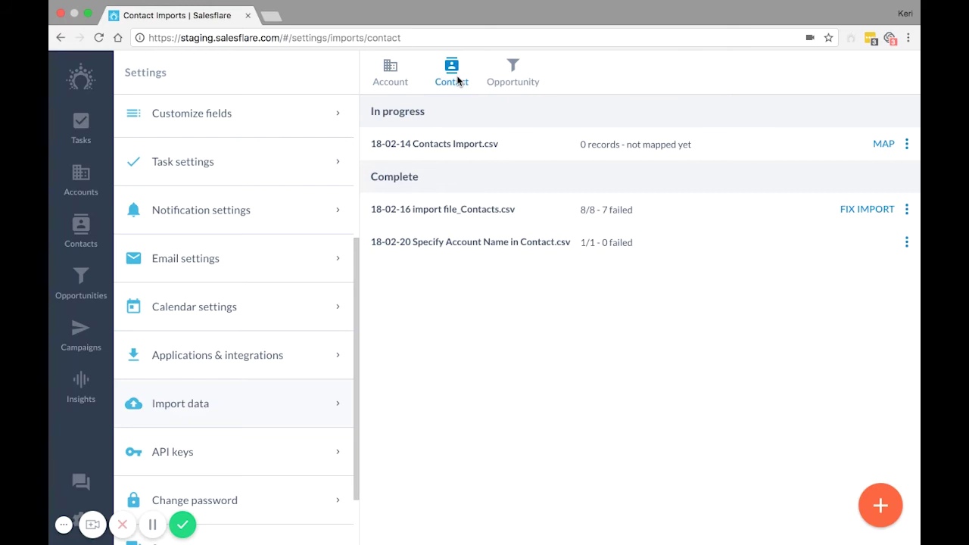
click(392, 67)
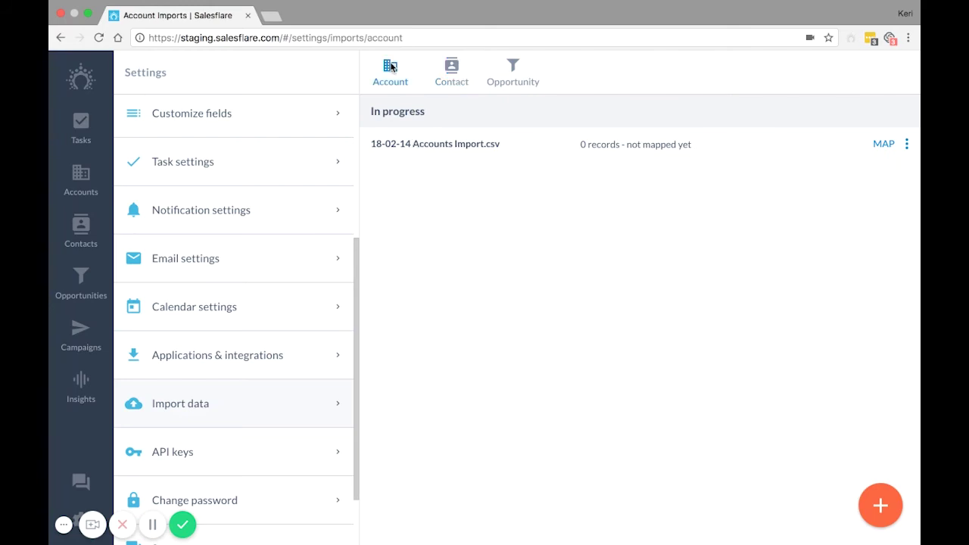
- Check the opportunity and account imports, and select the Google (1), PayPal (1), Stripe (1) and Zapier (1) accounts in the accounts list
click(527, 75)
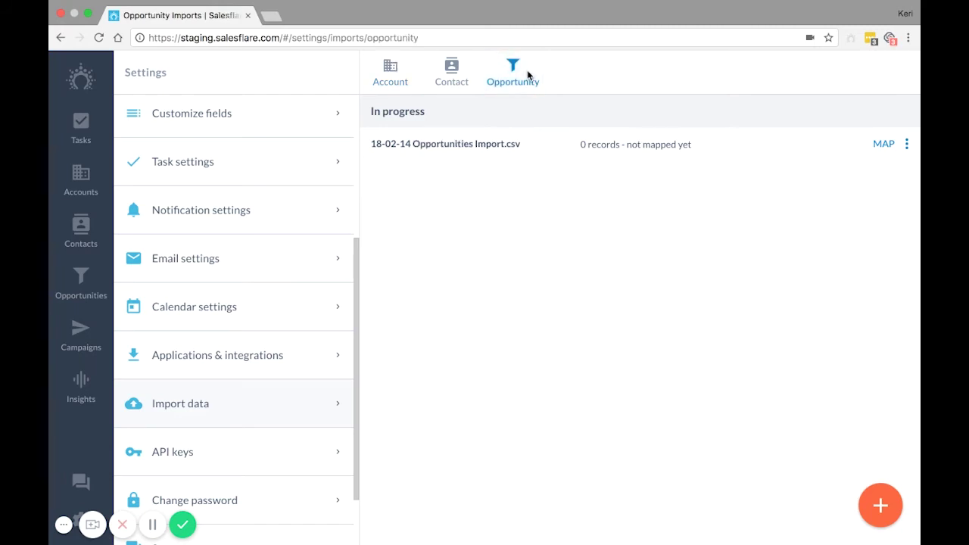
click(392, 71)
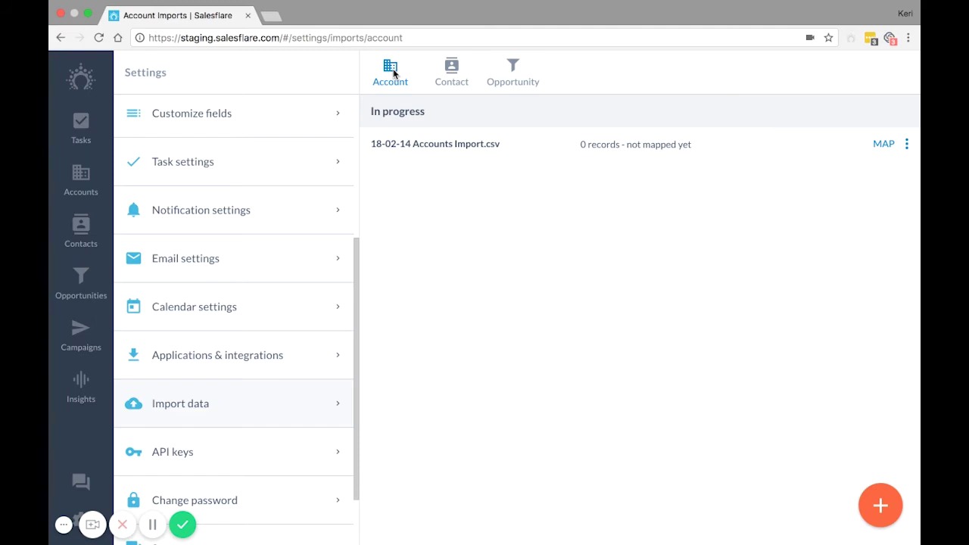
click(81, 175)
click(201, 127)
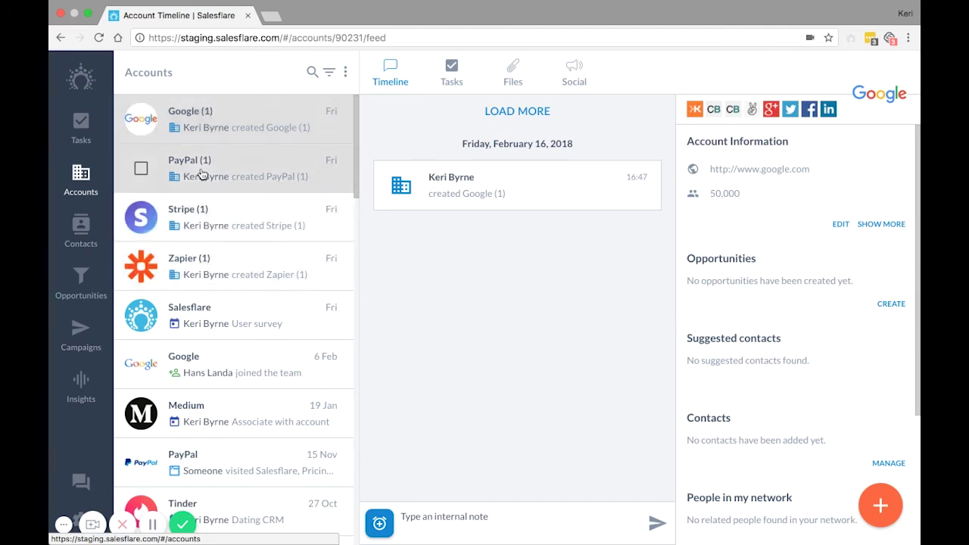
click(140, 119)
click(142, 168)
click(142, 217)
click(144, 266)
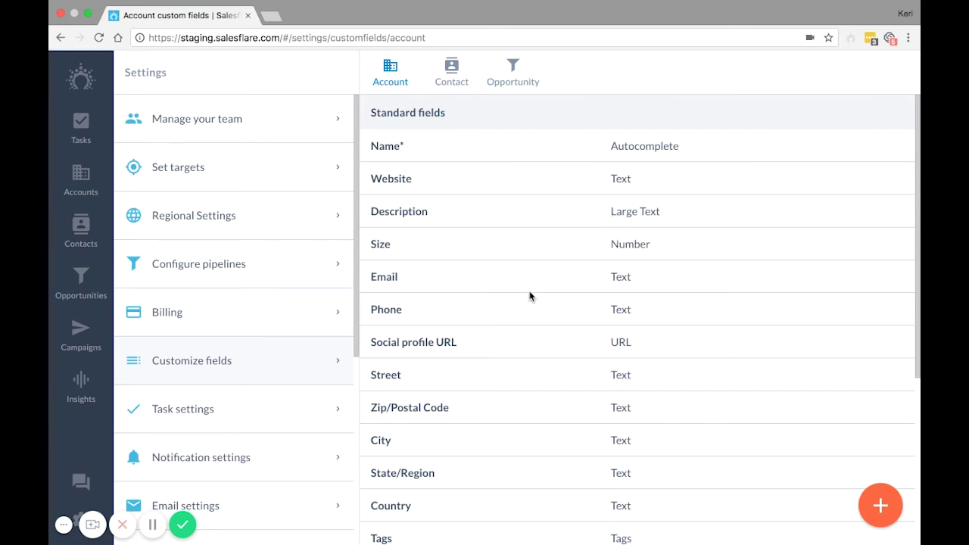
- Review the standard field types for accounts, contacts and opportunities in the field customization settings
click(287, 399)
click(290, 375)
click(451, 74)
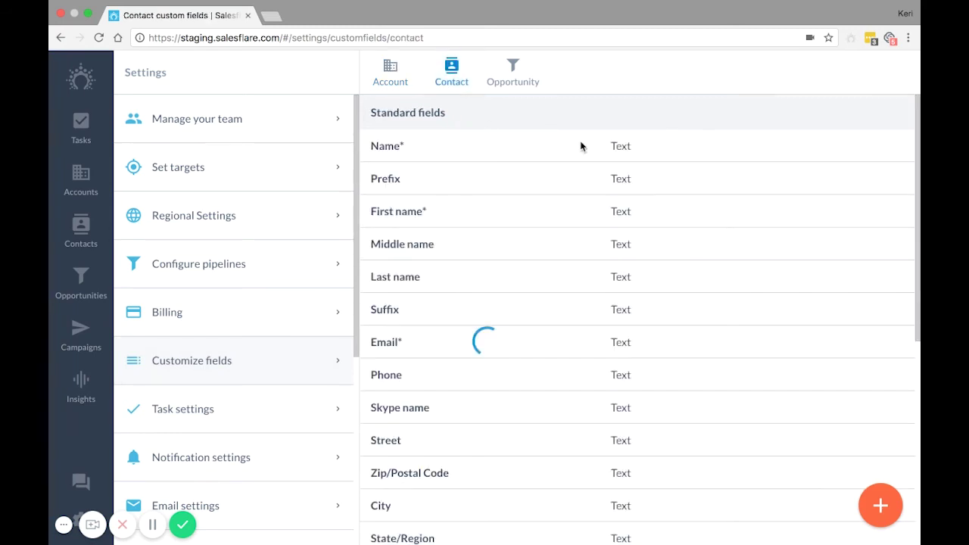
click(498, 38)
click(521, 81)
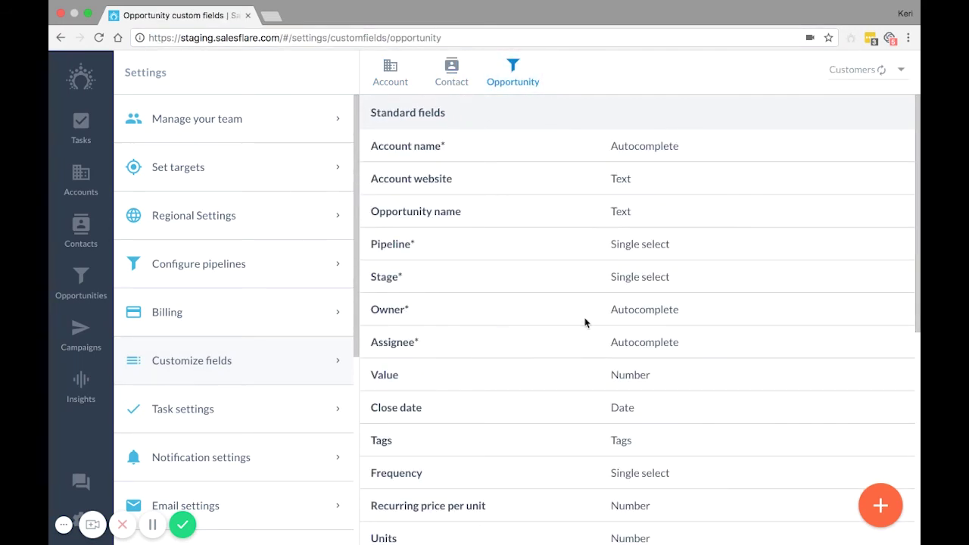
- Switch to the Accounts Import.csv spreadsheet in Excel and examine the Size value in the Salesflare row
click(385, 59)
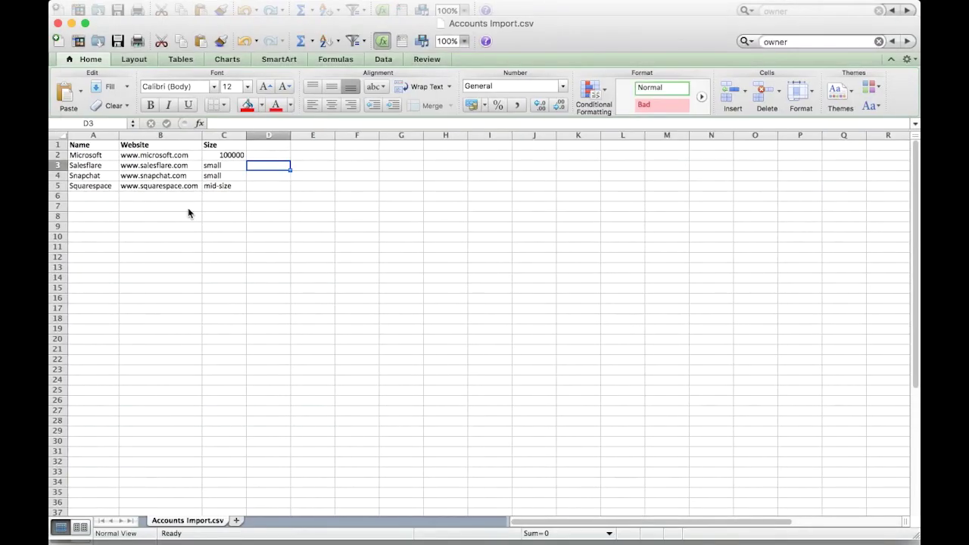
click(190, 208)
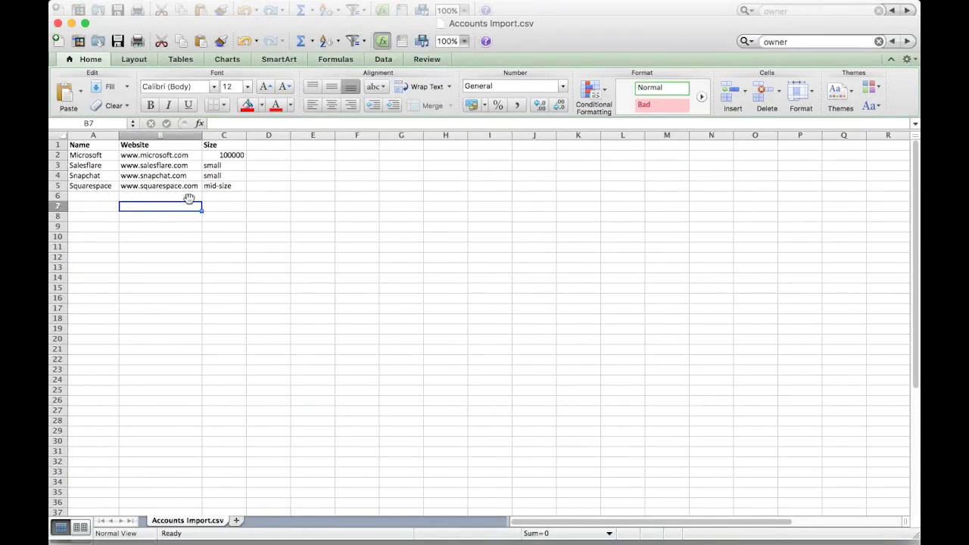
click(224, 167)
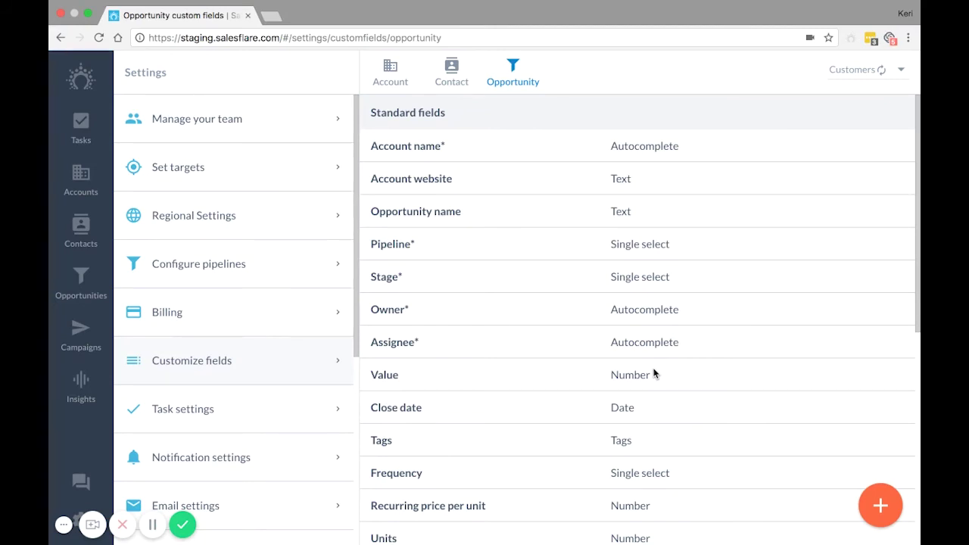
- Open the custom number format options for the close date in cell D2 of the Date import opportunities copy.csv spreadsheet
key(ctrl+Left)
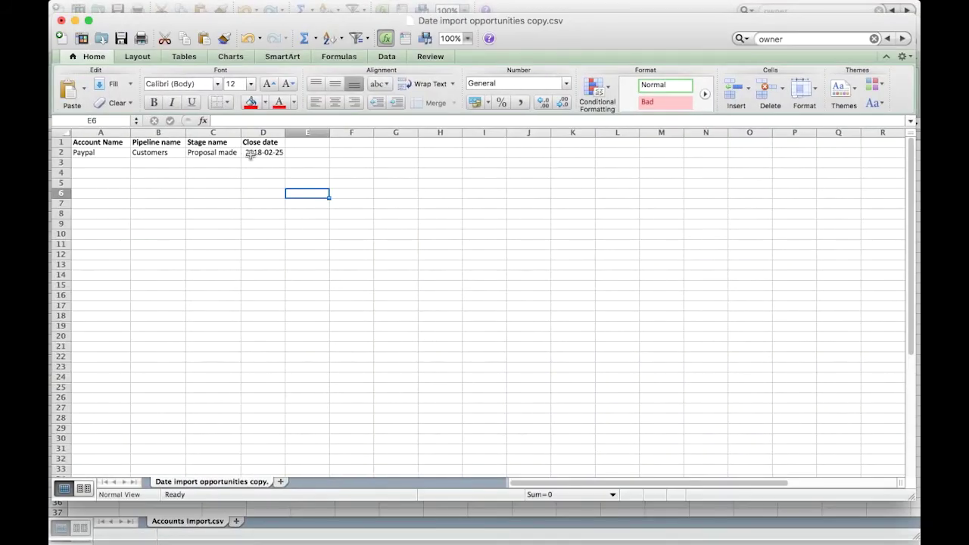
click(250, 153)
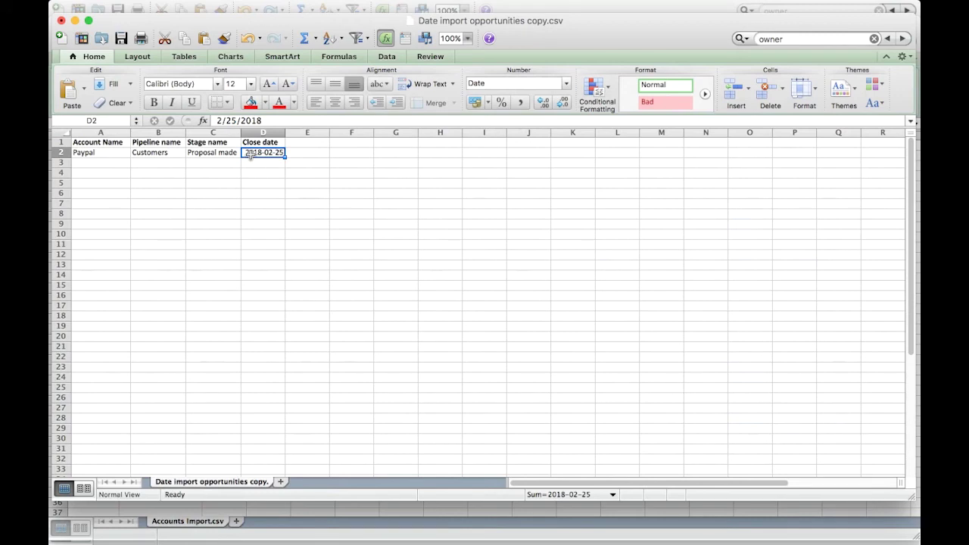
click(566, 83)
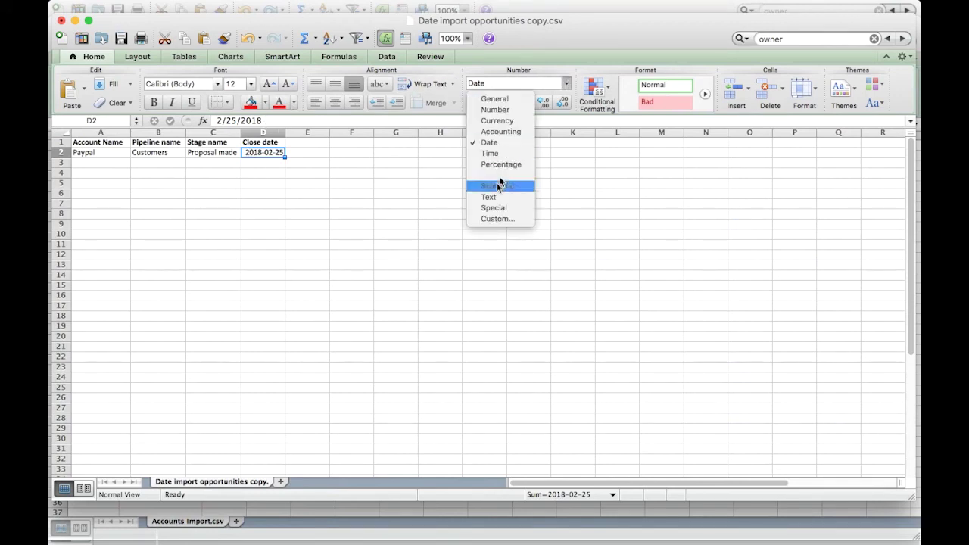
click(497, 219)
click(337, 186)
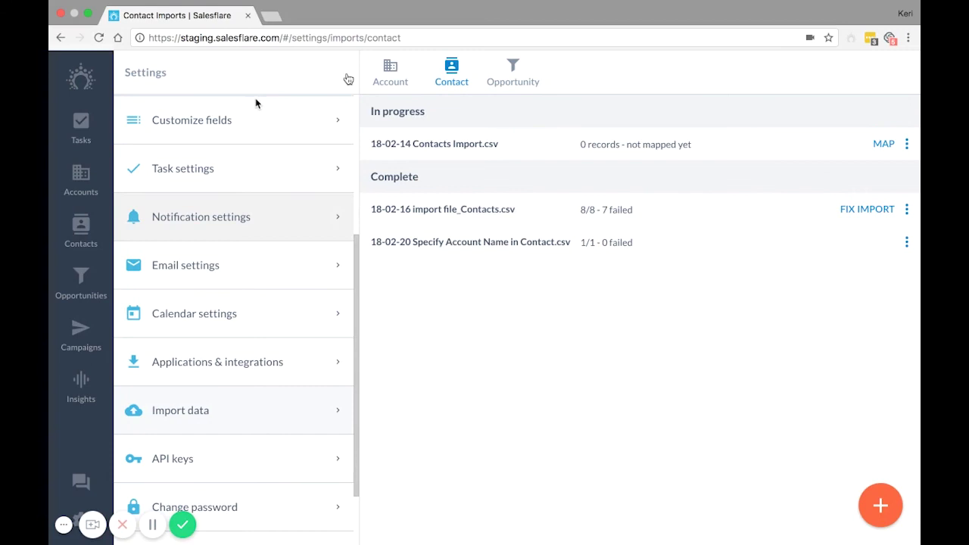
- Clear the error column heading in the failed-contacts spreadsheet and return to the contact imports list in Salesflare
click(392, 78)
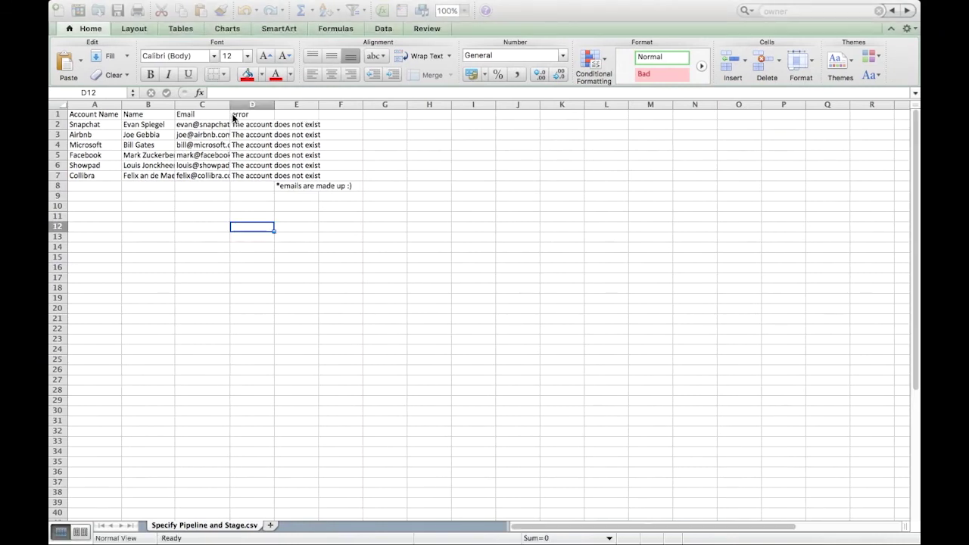
click(247, 114)
key(Delete)
drag(274, 120, 274, 197)
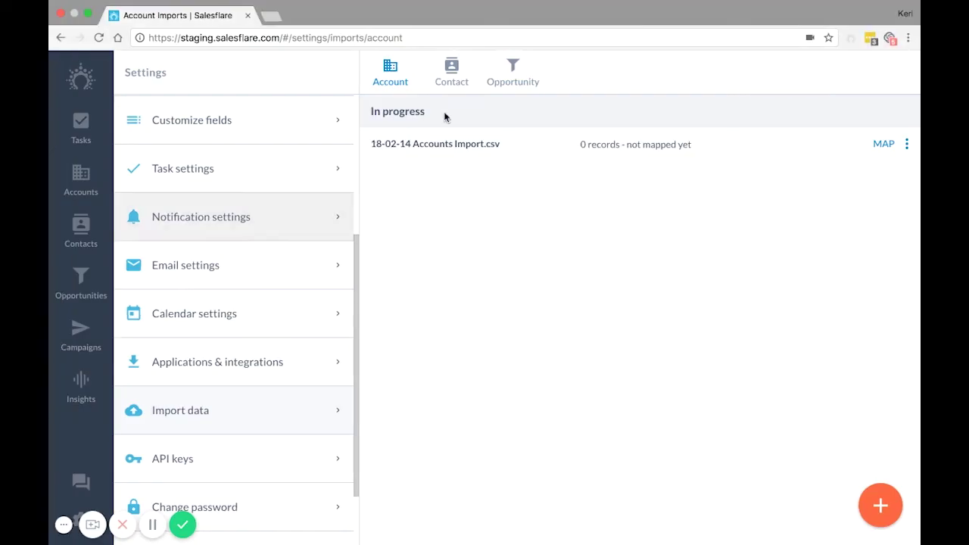
click(453, 77)
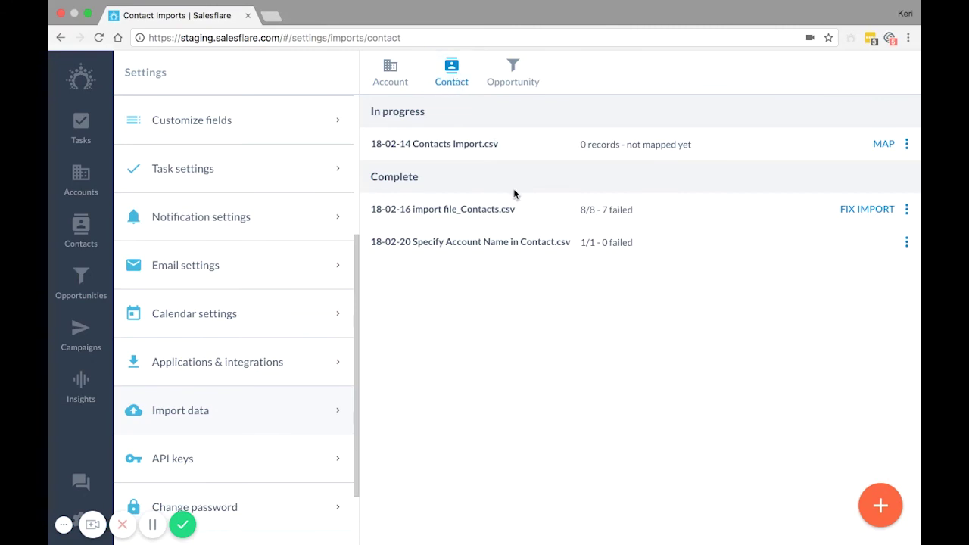